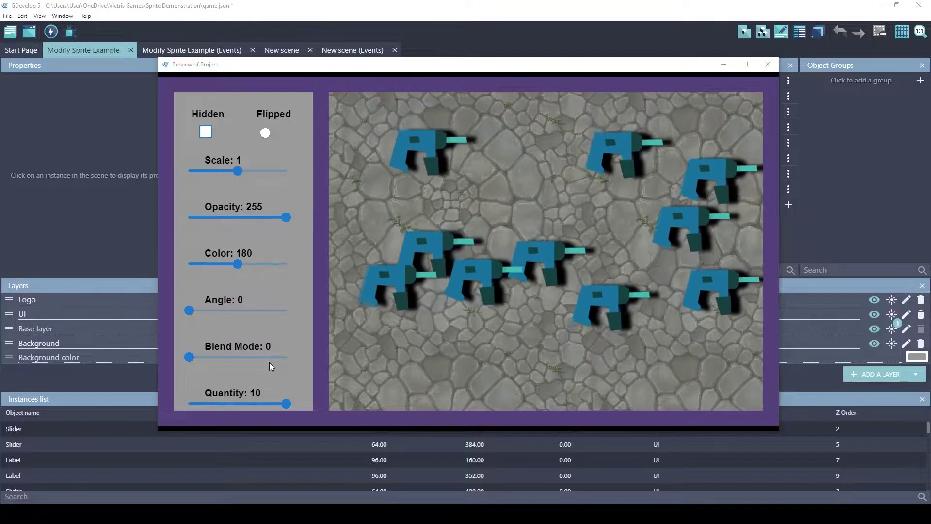
Lower the preview's Quantity slider from 10 to 1, leaving a single drill sprite
drag(277, 403, 196, 406)
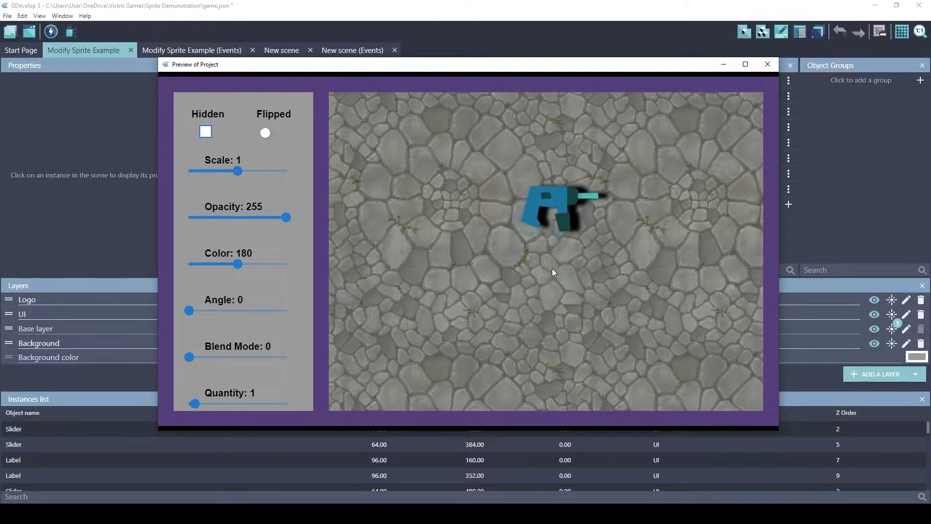
Reposition the sprite, raise Quantity to 2, and swing Angle to 360 and back to 0
click(510, 266)
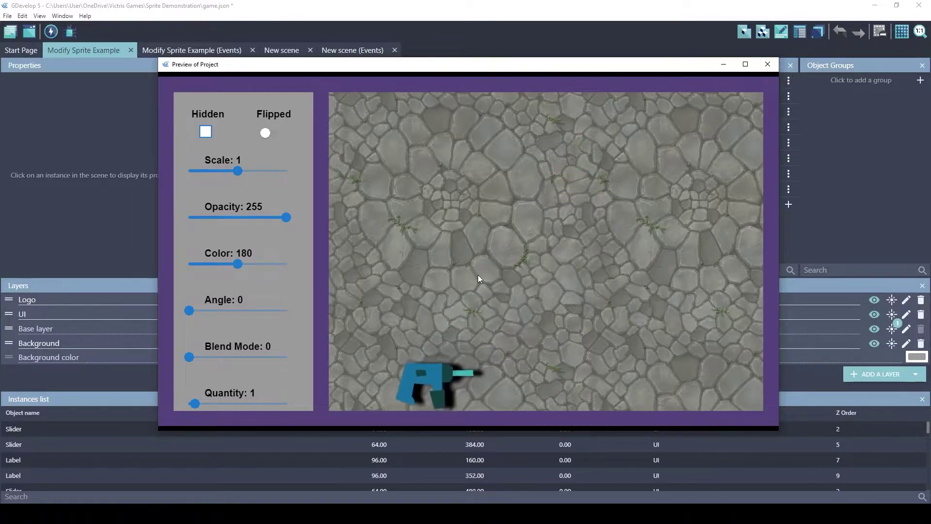
click(654, 134)
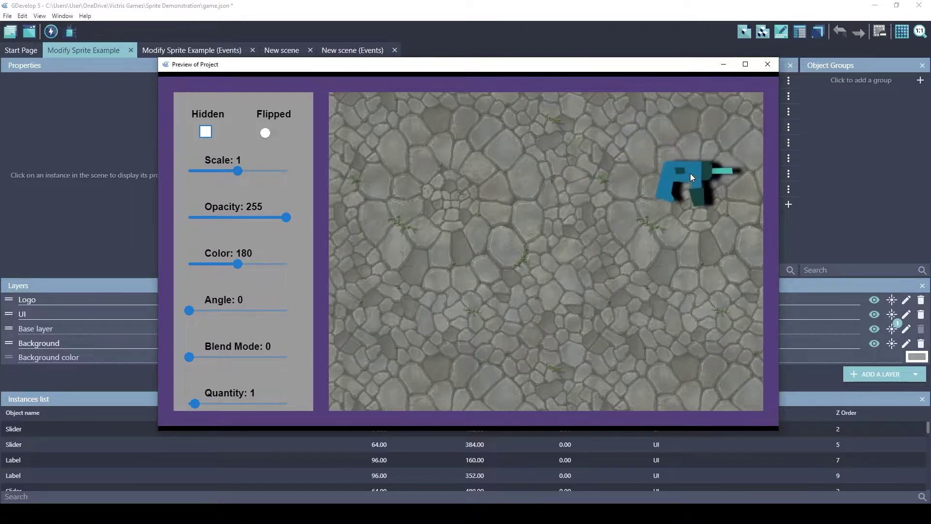
drag(199, 400, 205, 401)
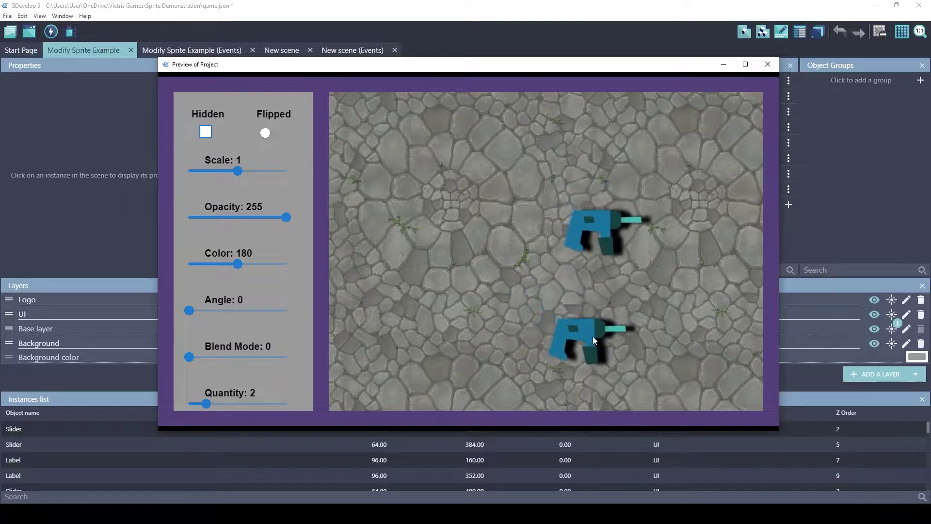
click(286, 314)
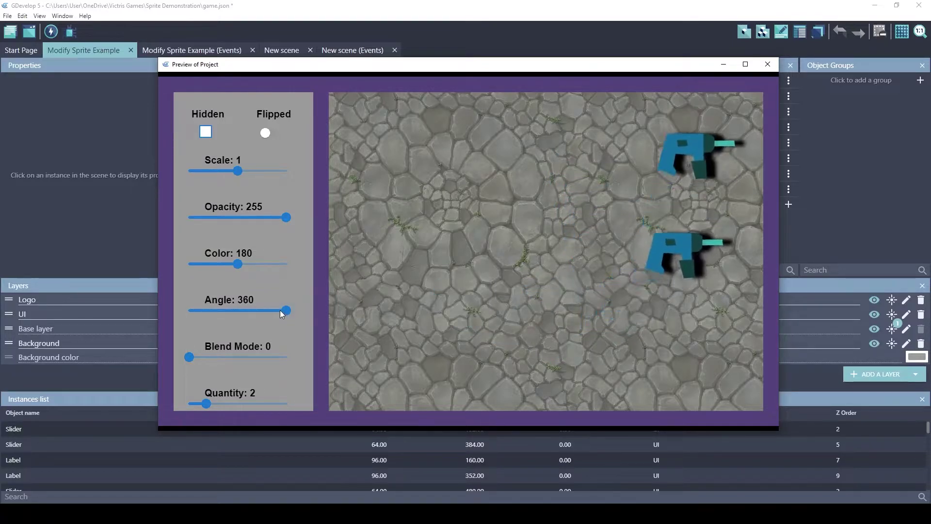
drag(281, 310, 187, 347)
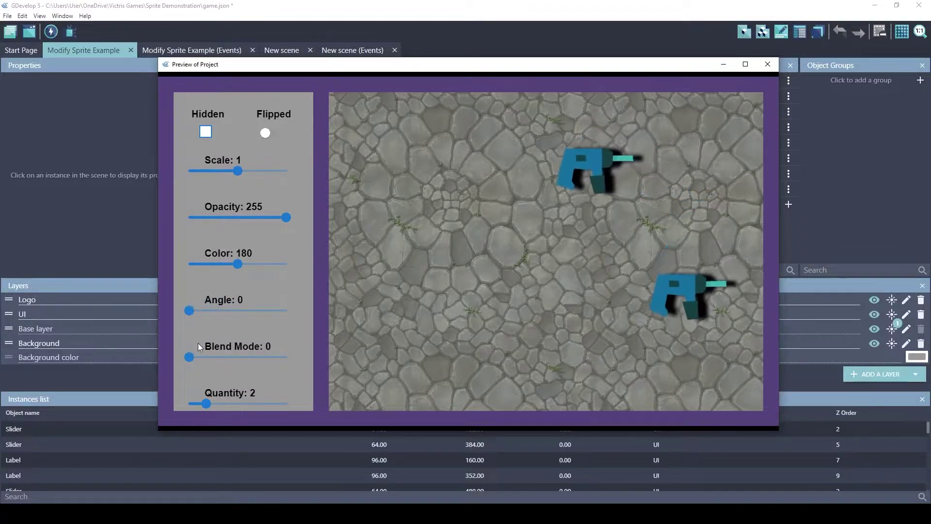
Close the preview, inspect ConstructionItem1's behaviors and add-behavior list, then close both dialogs
click(767, 66)
double_click(728, 83)
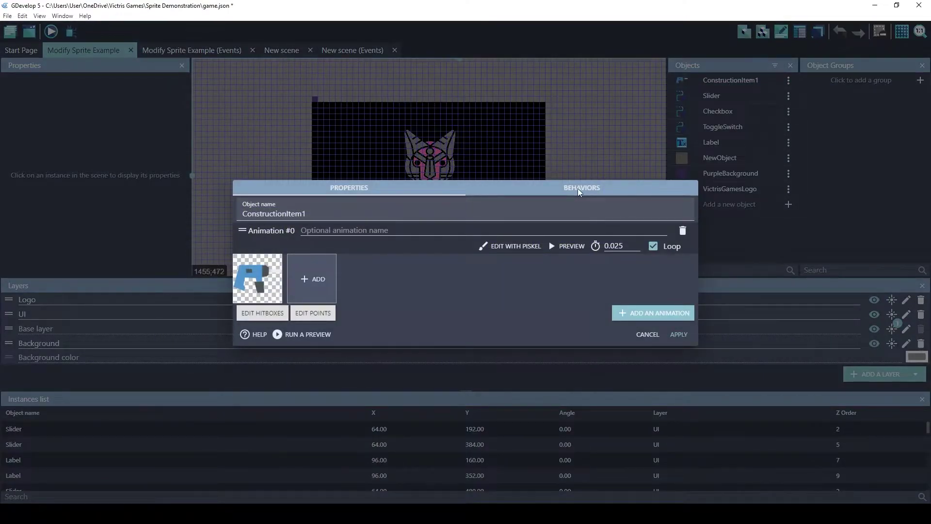
click(577, 188)
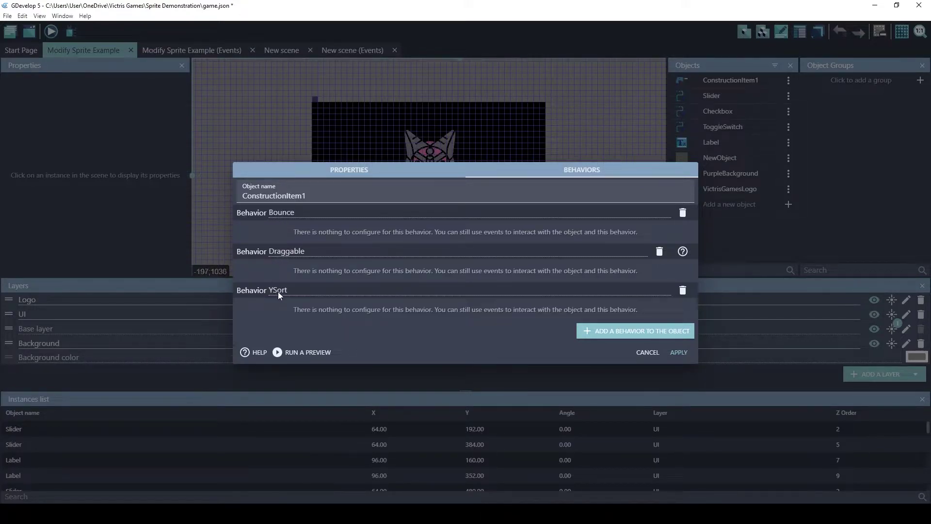
click(595, 330)
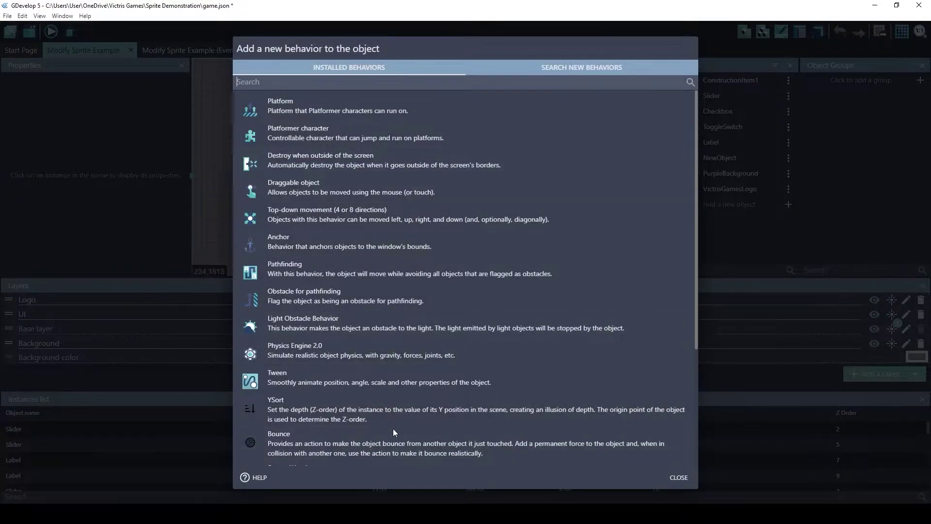
click(677, 482)
click(677, 482)
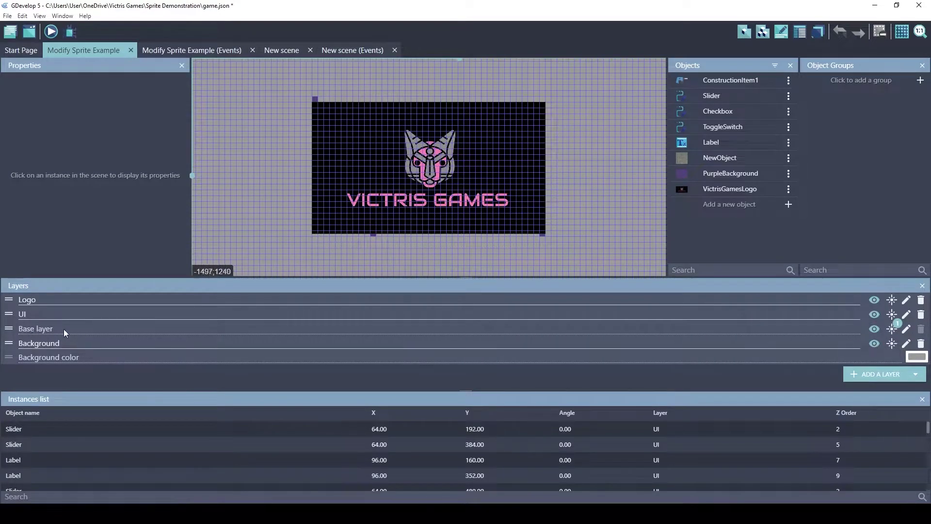
Check the Base layer's Drop shadow Distance setting and run a new preview
click(894, 331)
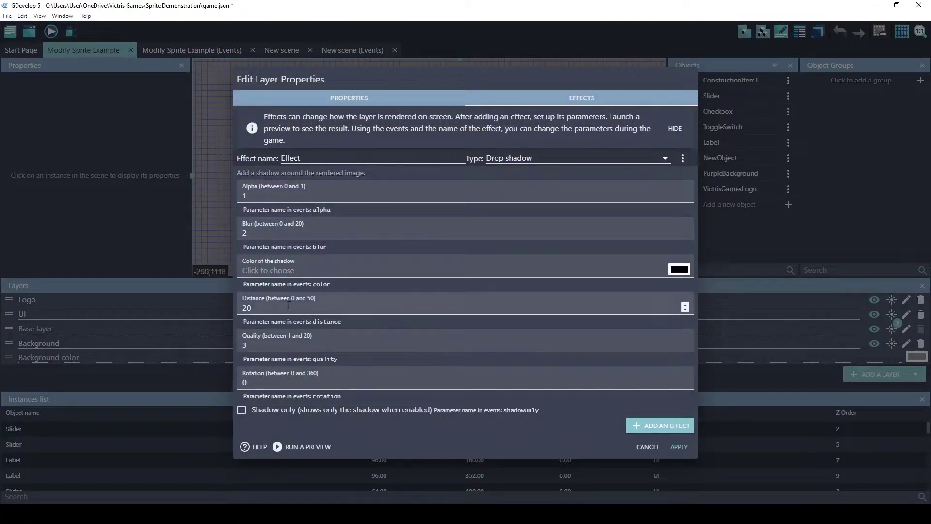
click(245, 308)
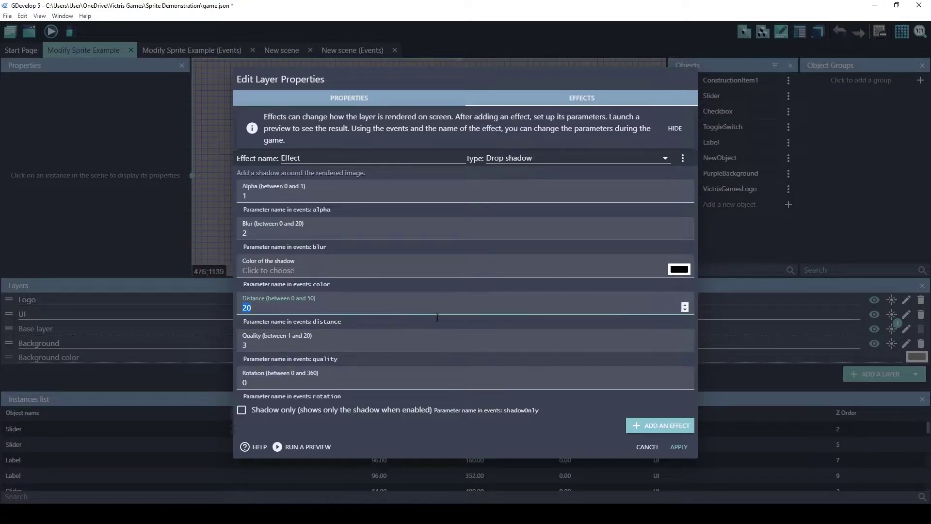
click(654, 447)
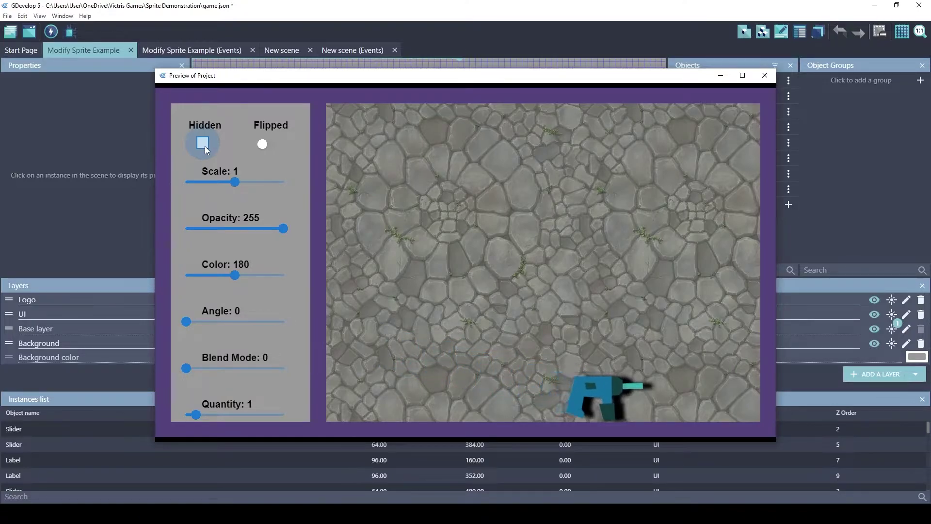
Toggle Hidden on, off and on, then list ConstructionItem1's actions for a new event action
click(202, 144)
click(203, 143)
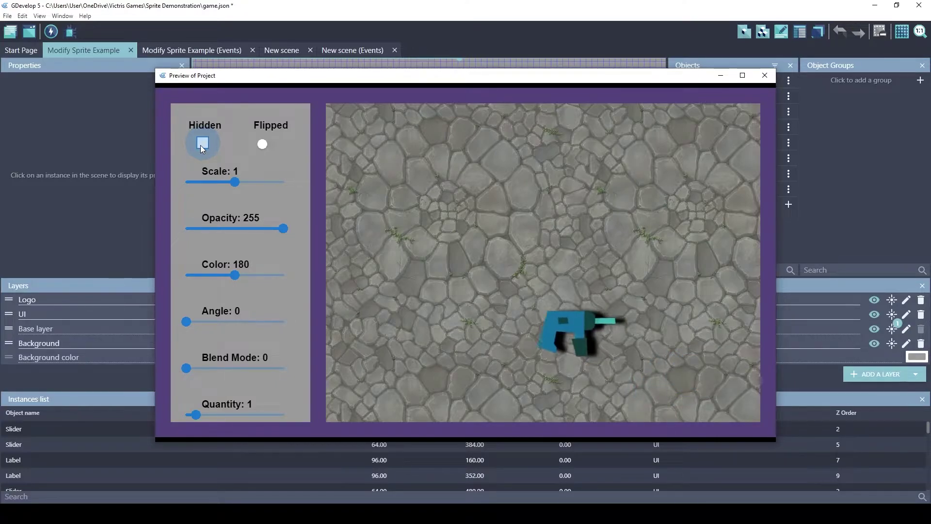
click(203, 143)
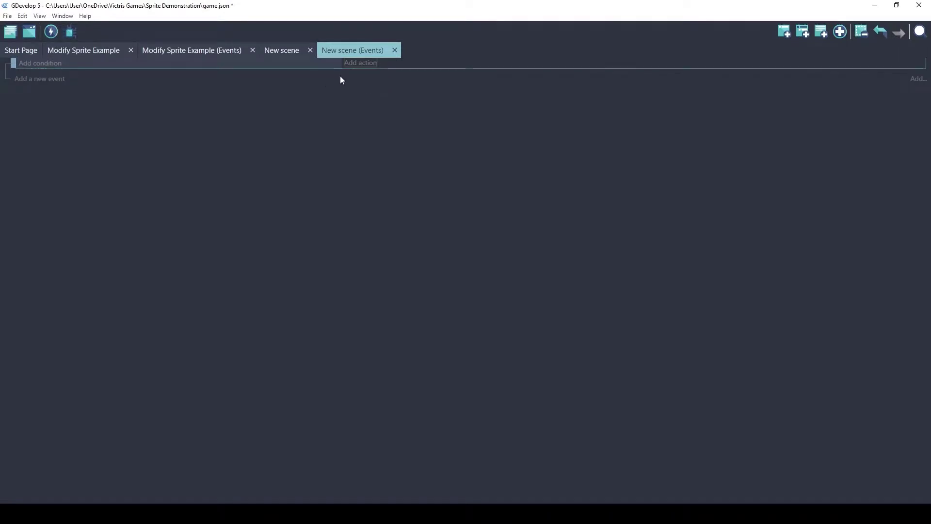
click(364, 63)
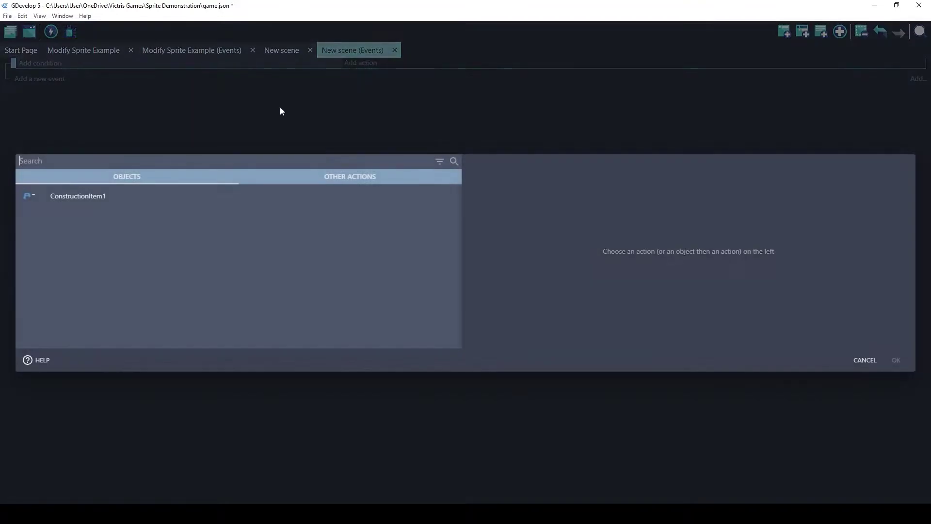
click(76, 196)
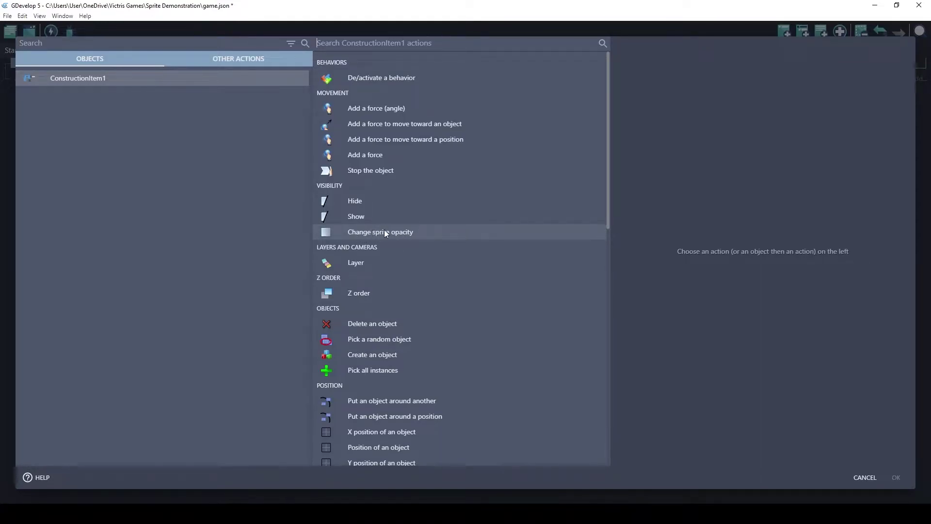
Cancel the action picker, then drag Opacity down to 43 and back to 255
click(862, 478)
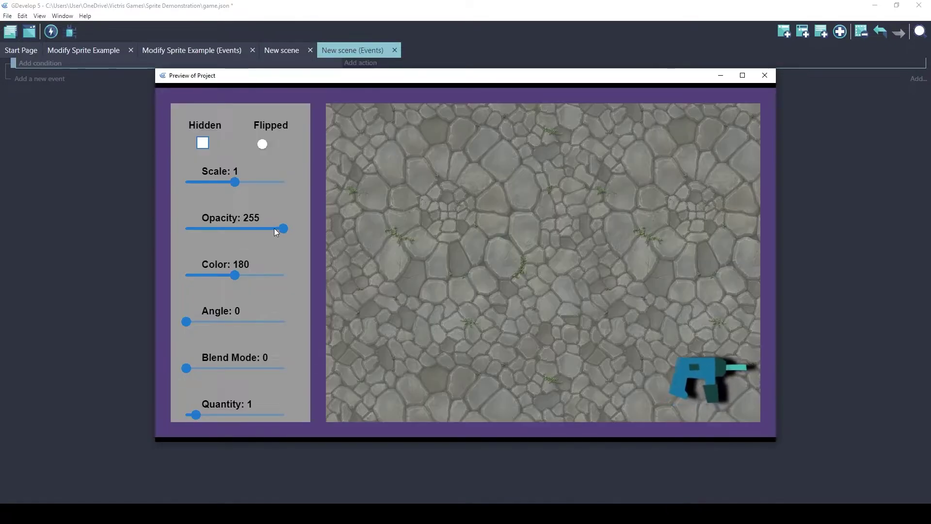
drag(281, 226, 228, 234)
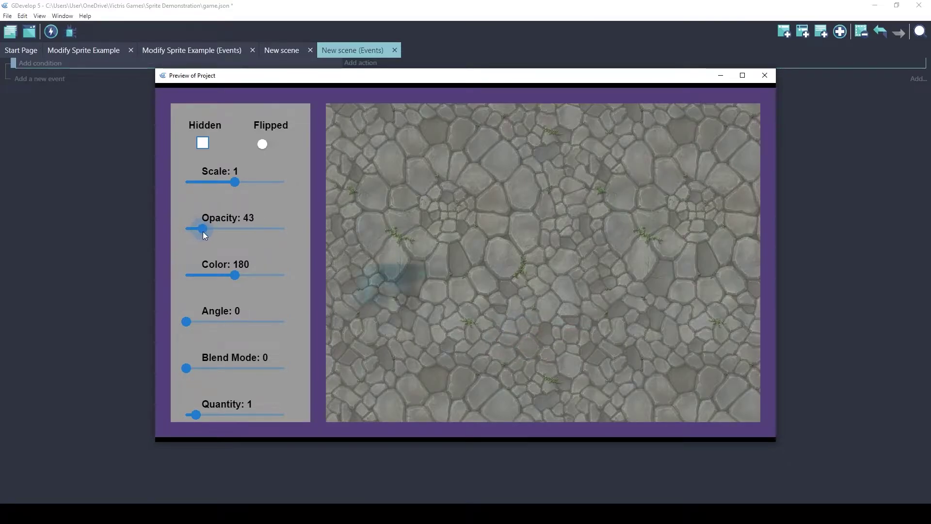
drag(203, 231, 289, 238)
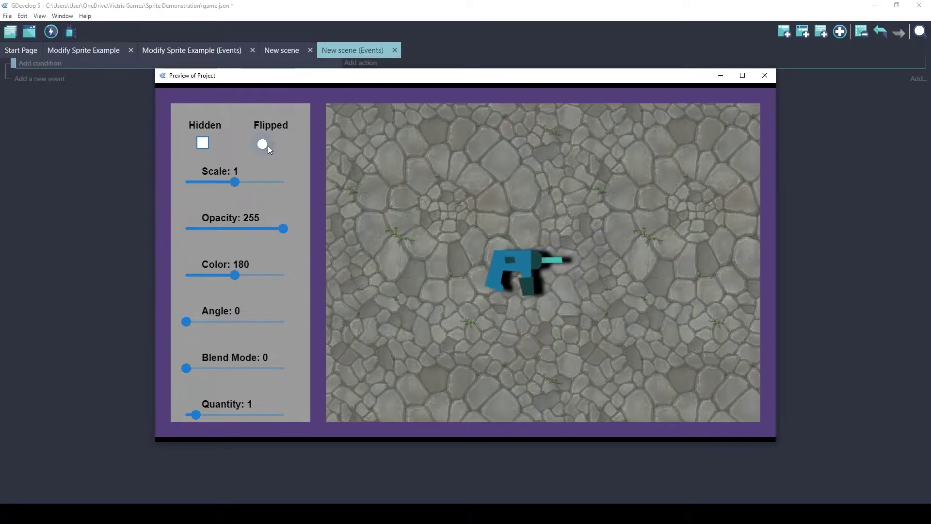
Toggle Flipped on and off twice, leaving the drill sprite facing right
click(268, 146)
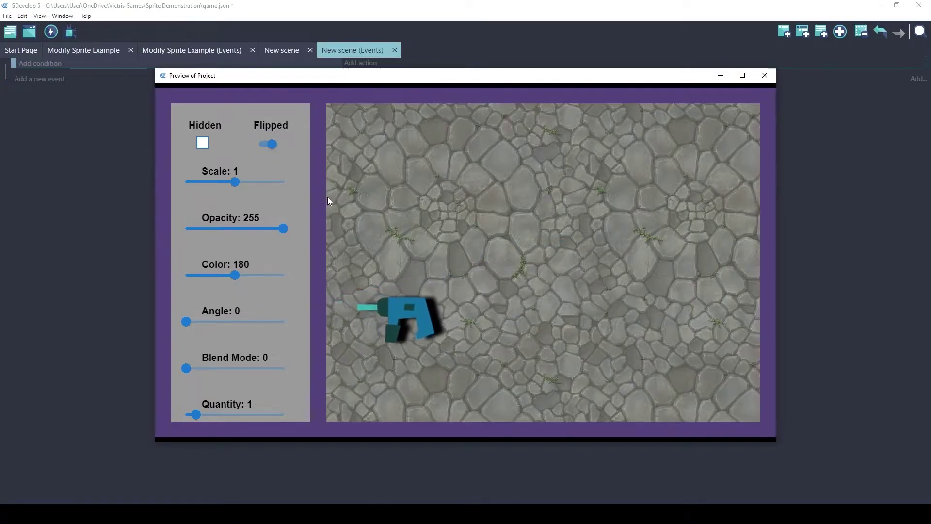
click(268, 144)
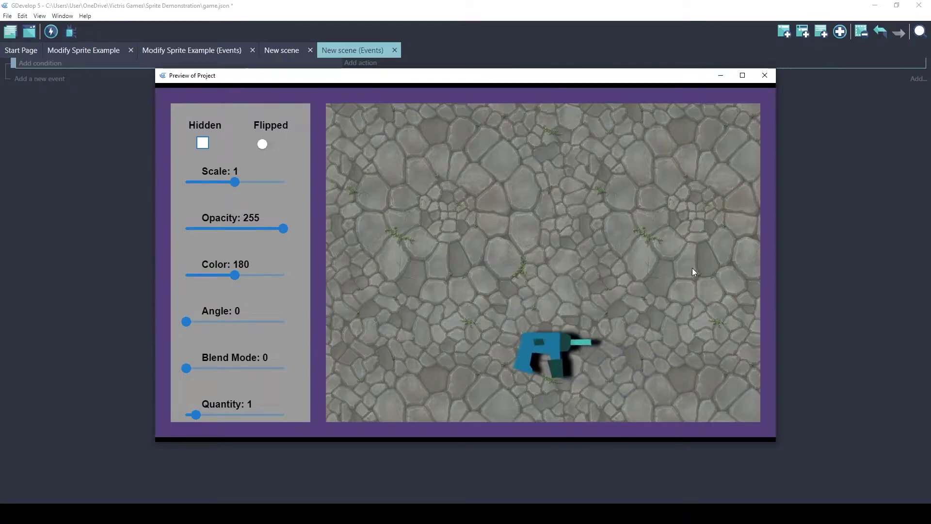
click(259, 144)
click(259, 144)
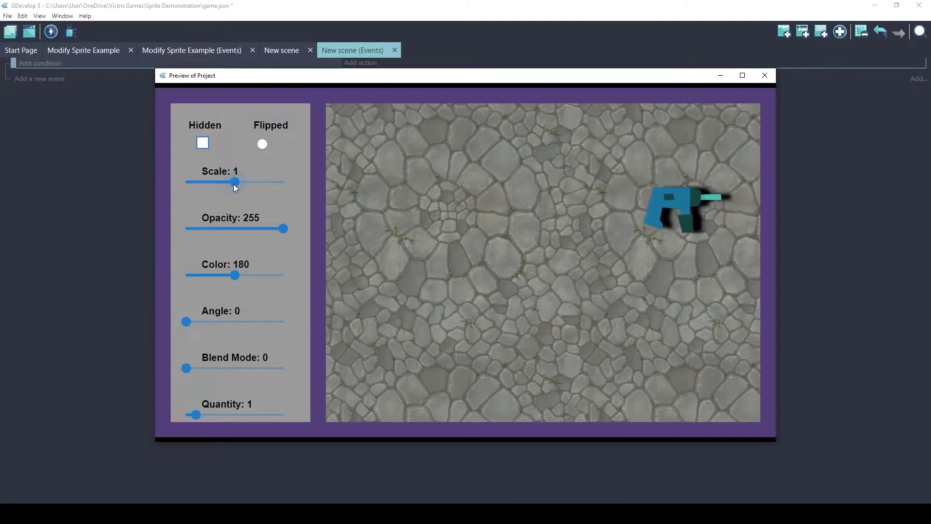
Shrink the sprite to Scale 0.5, enlarge it to 1.5, then settle around 0.98
click(234, 186)
drag(234, 186, 184, 192)
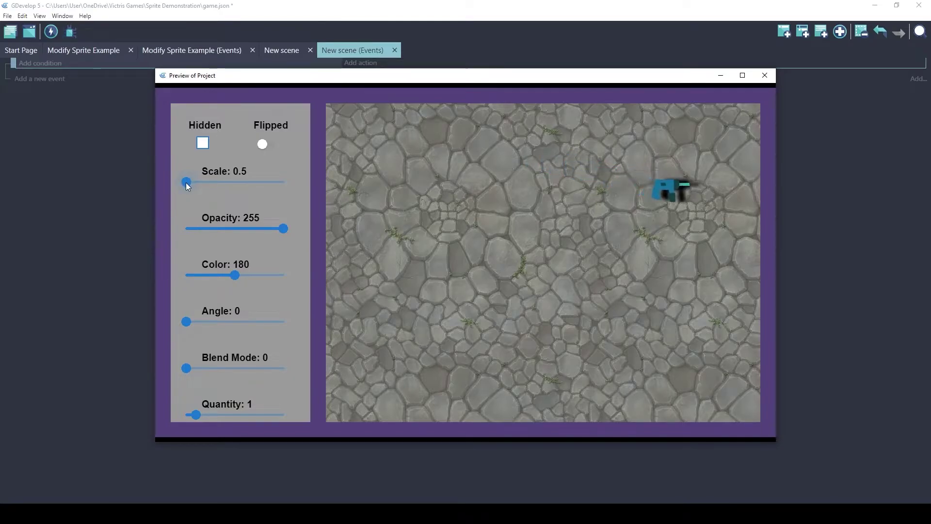
drag(186, 182, 300, 187)
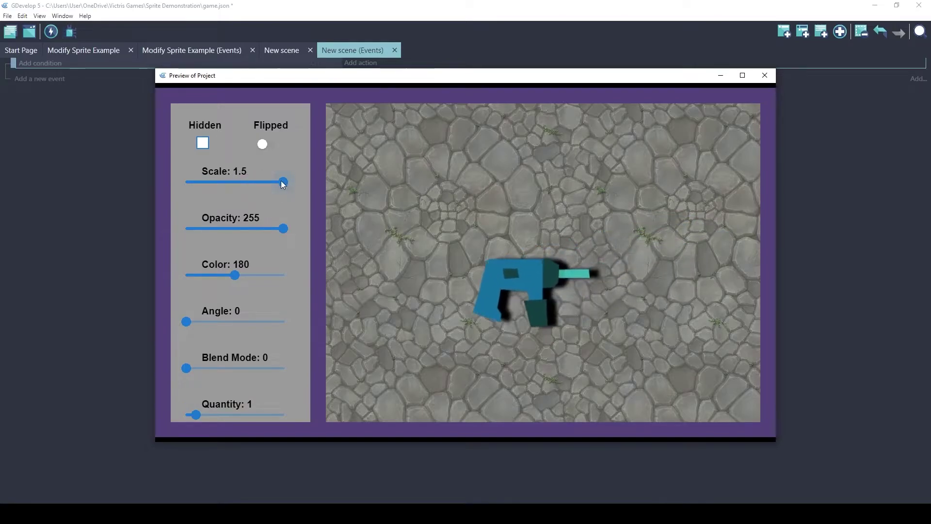
drag(283, 185, 236, 189)
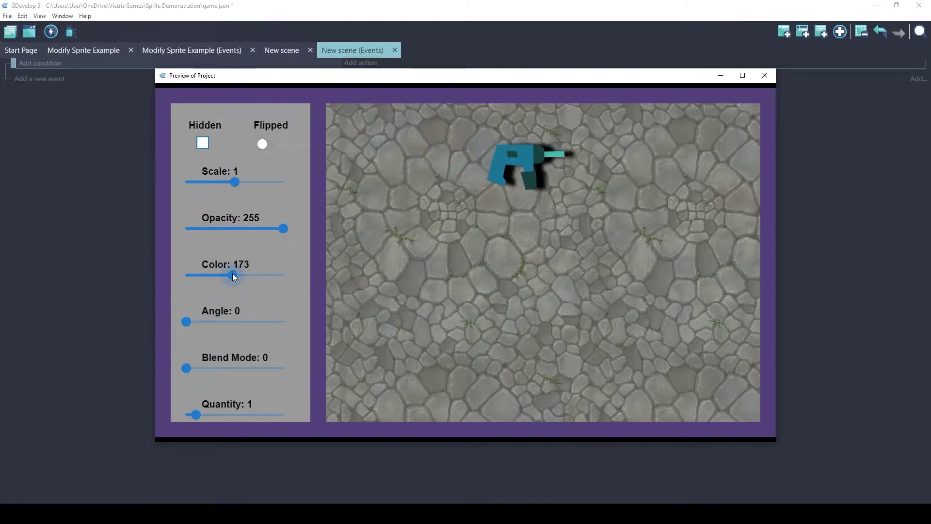
Sweep the Color slider back and forth to cycle the drill sprite's tint hues
drag(233, 277, 191, 276)
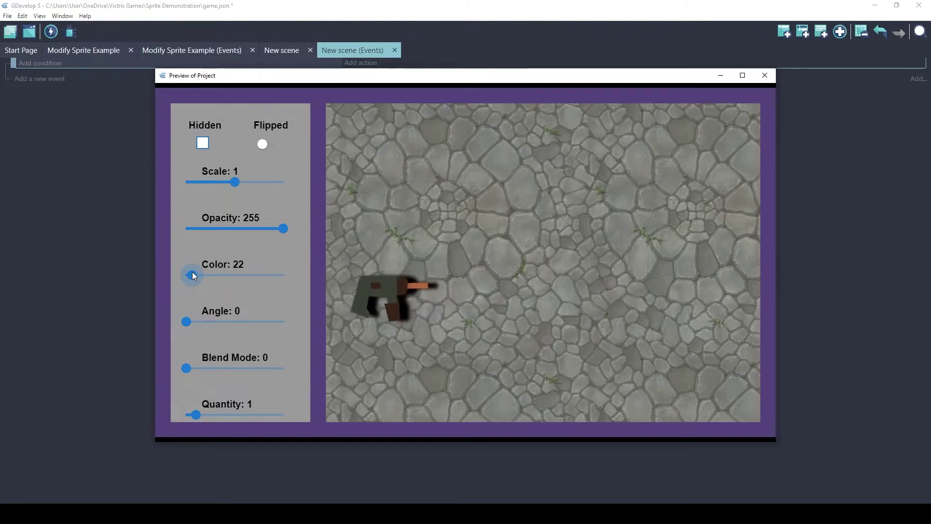
drag(197, 275, 250, 256)
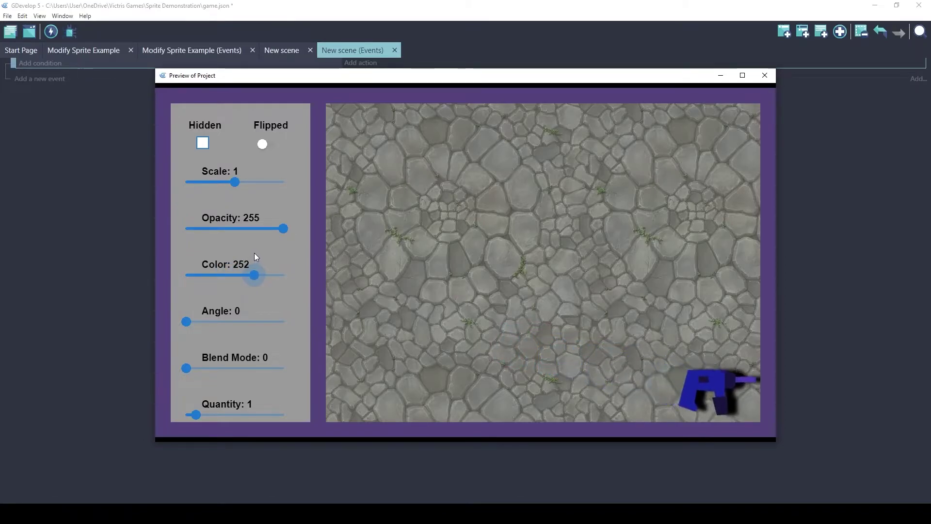
drag(258, 252, 237, 280)
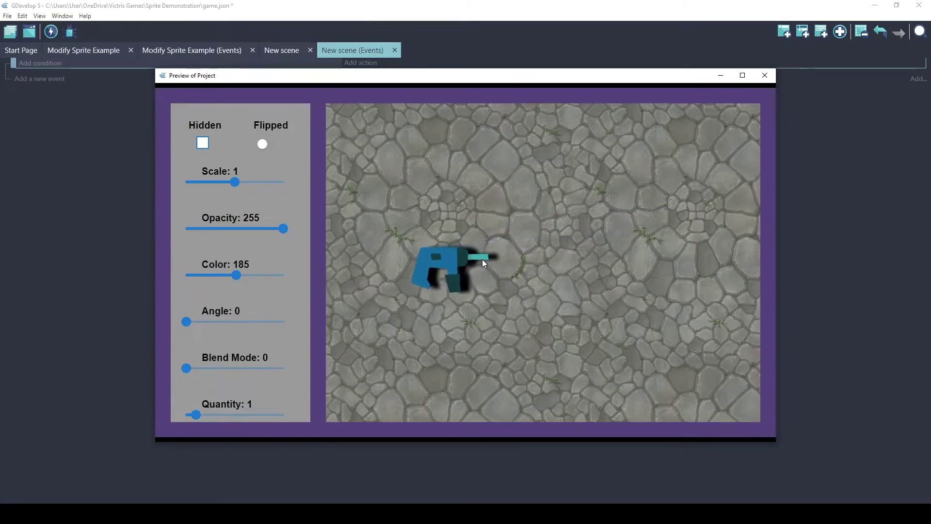
mouse_move(237, 277)
mouse_down()
mouse_move(185, 284)
mouse_move(302, 278)
mouse_move(187, 275)
mouse_move(304, 278)
mouse_move(234, 276)
mouse_up()
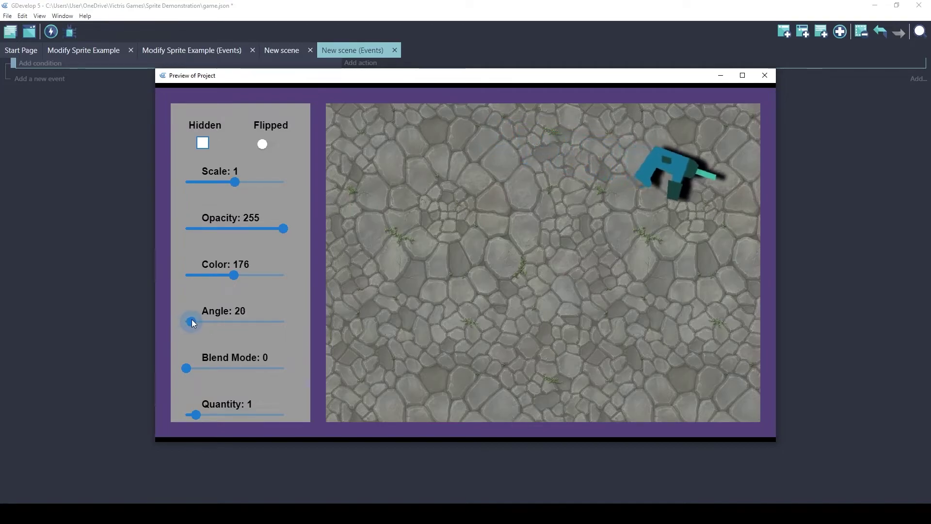
Rotate the sprite through Angle 90, 180 and 360, then reset it to 0
drag(192, 323, 212, 323)
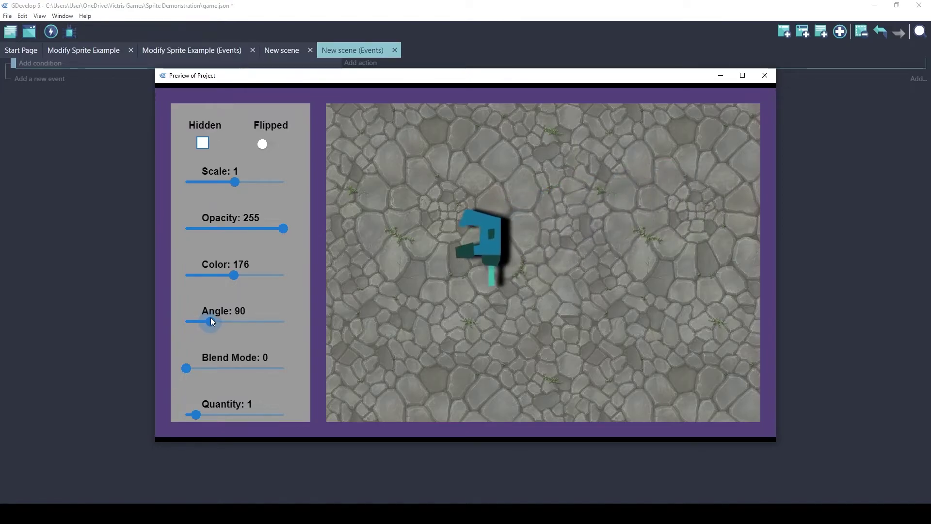
drag(211, 318, 232, 312)
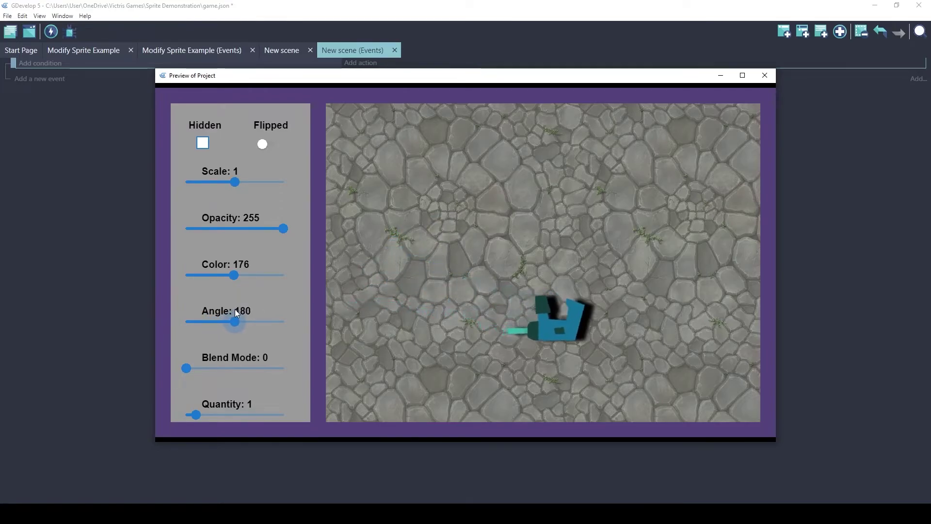
drag(235, 312, 235, 308)
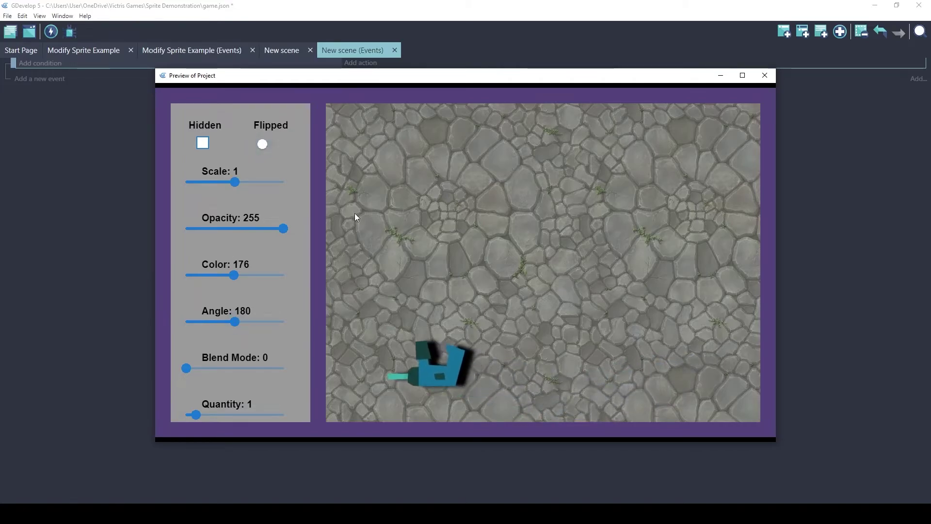
drag(235, 322, 290, 332)
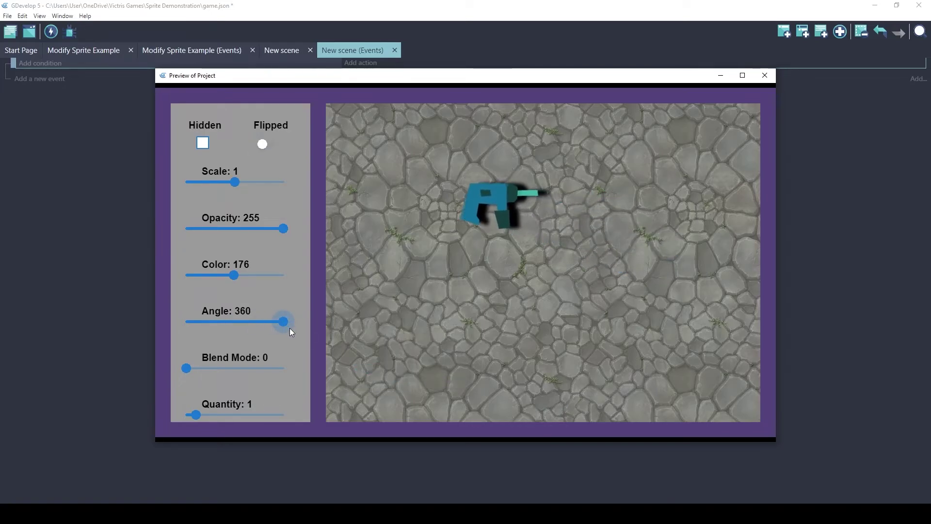
drag(290, 329, 179, 321)
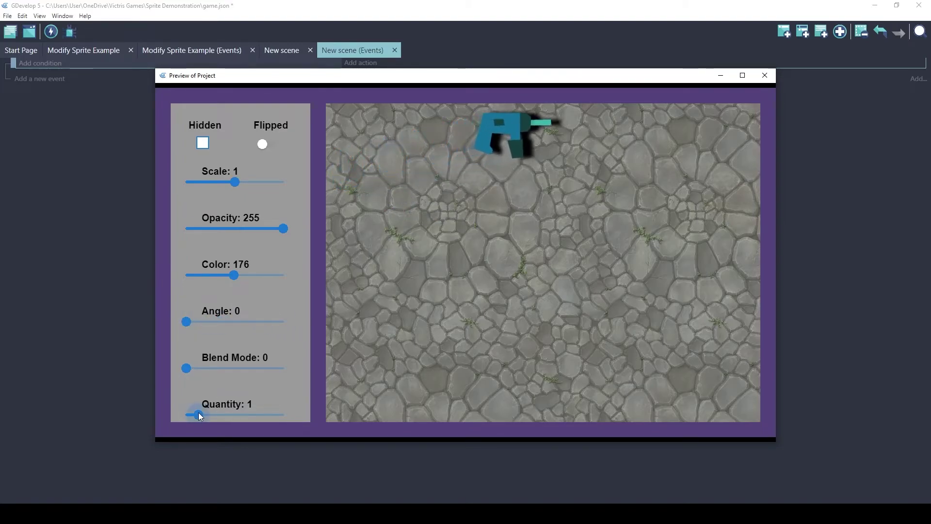
Raise Quantity to 10 sprites and set Blend Mode to 1
drag(199, 415, 283, 417)
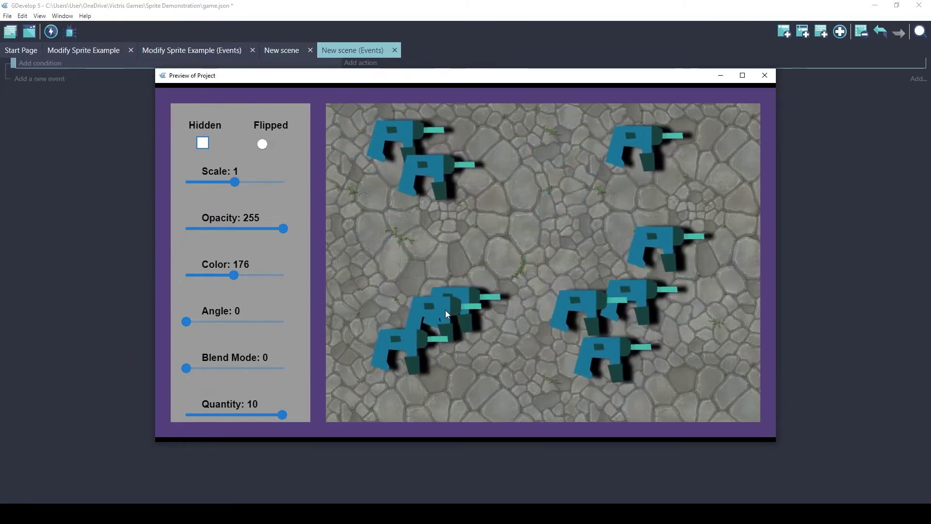
drag(197, 368, 216, 369)
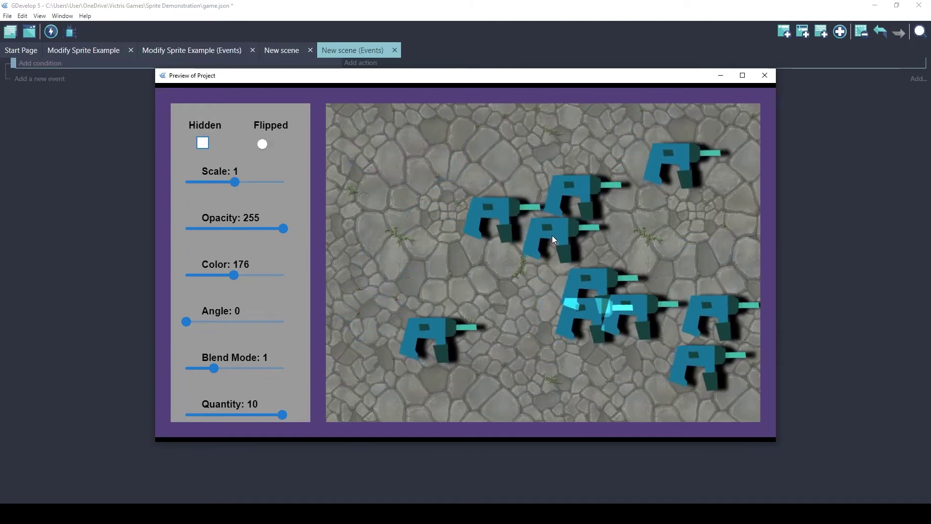
Try Blend Mode 2's black silhouettes, then compare modes 1 and 2 and settle on 3
click(237, 372)
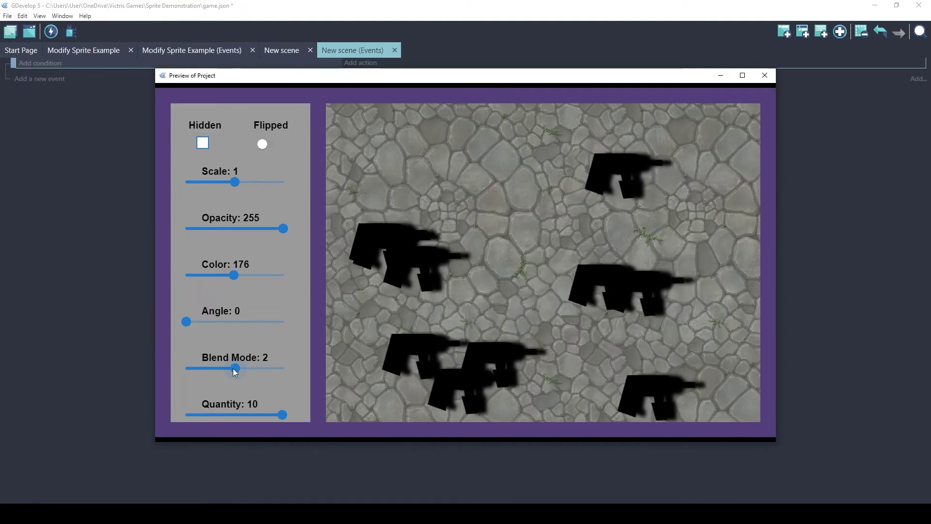
drag(234, 368, 260, 368)
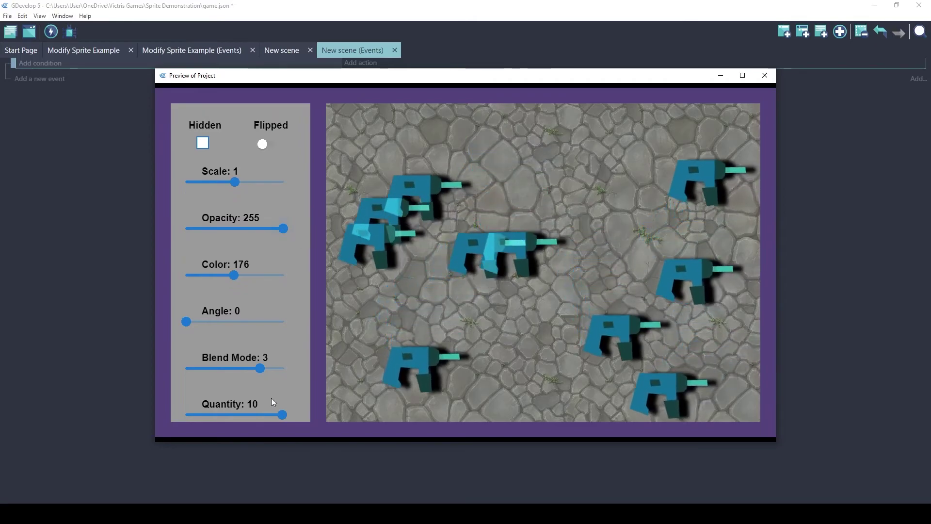
Test Opacity 108 with Blend Mode 0, then restore Opacity 255 and Blend Mode 3
drag(283, 228, 226, 231)
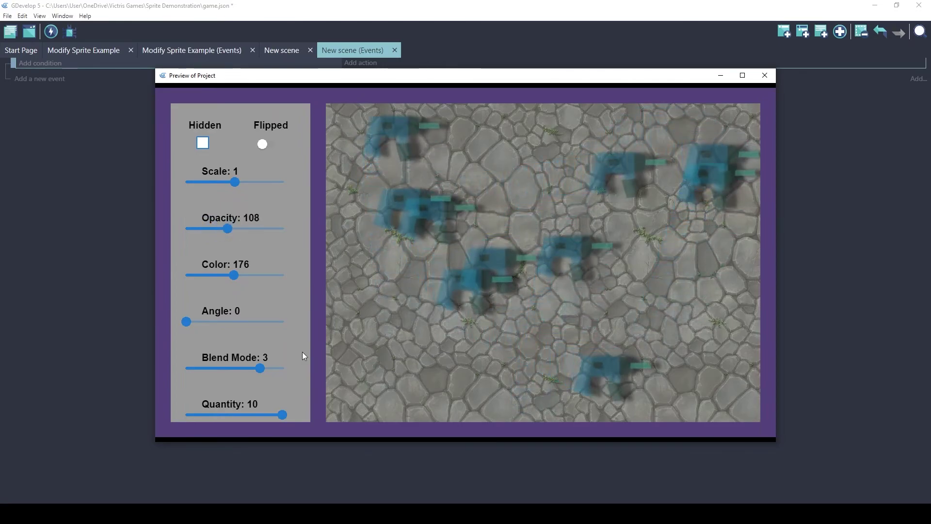
drag(245, 368, 165, 371)
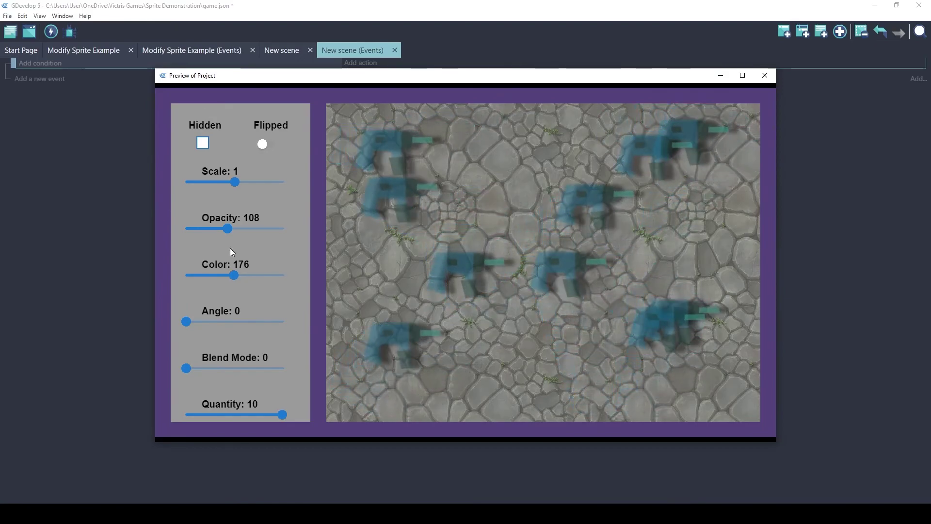
drag(227, 228, 303, 229)
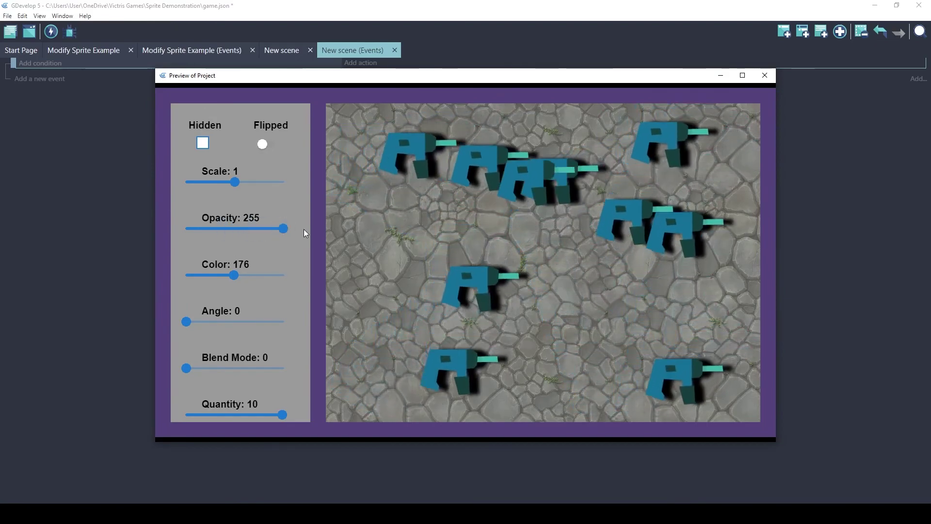
drag(186, 368, 280, 368)
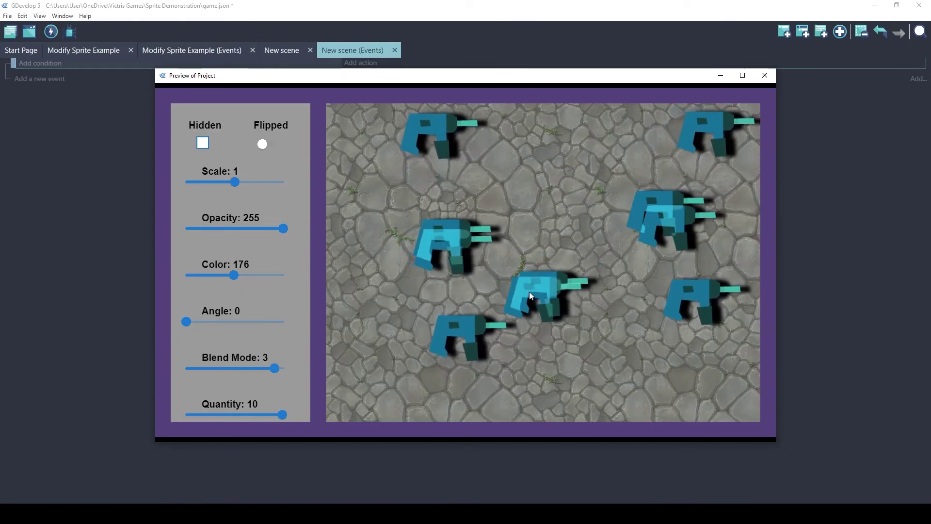